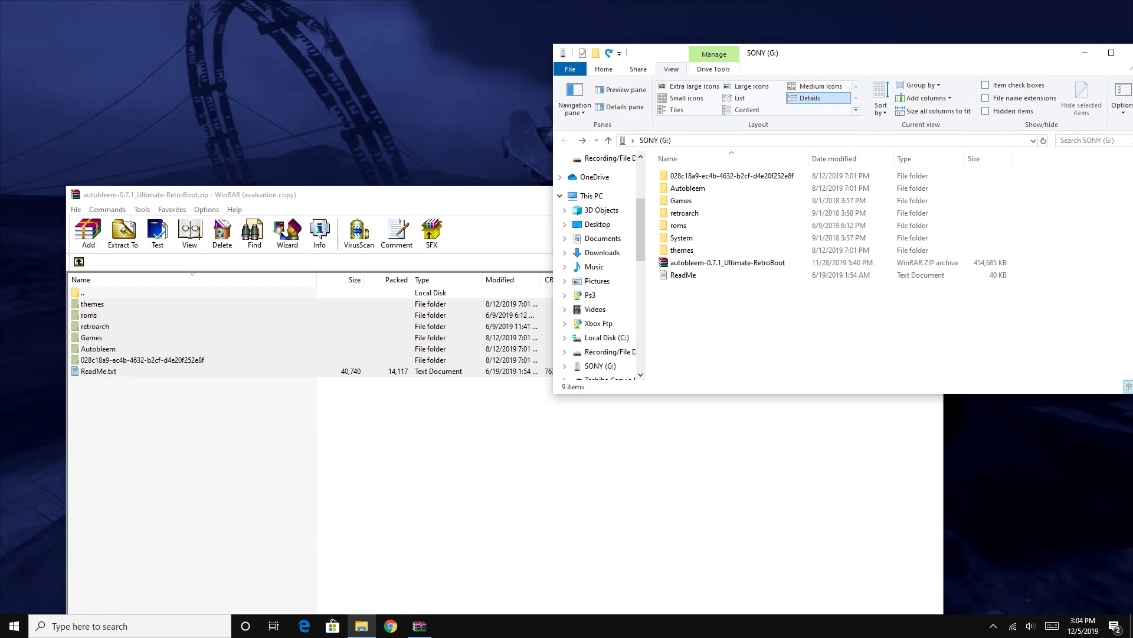
Check the file system, used space and capacity of the SONY (G:) USB drive in its properties.
right_click(739, 373)
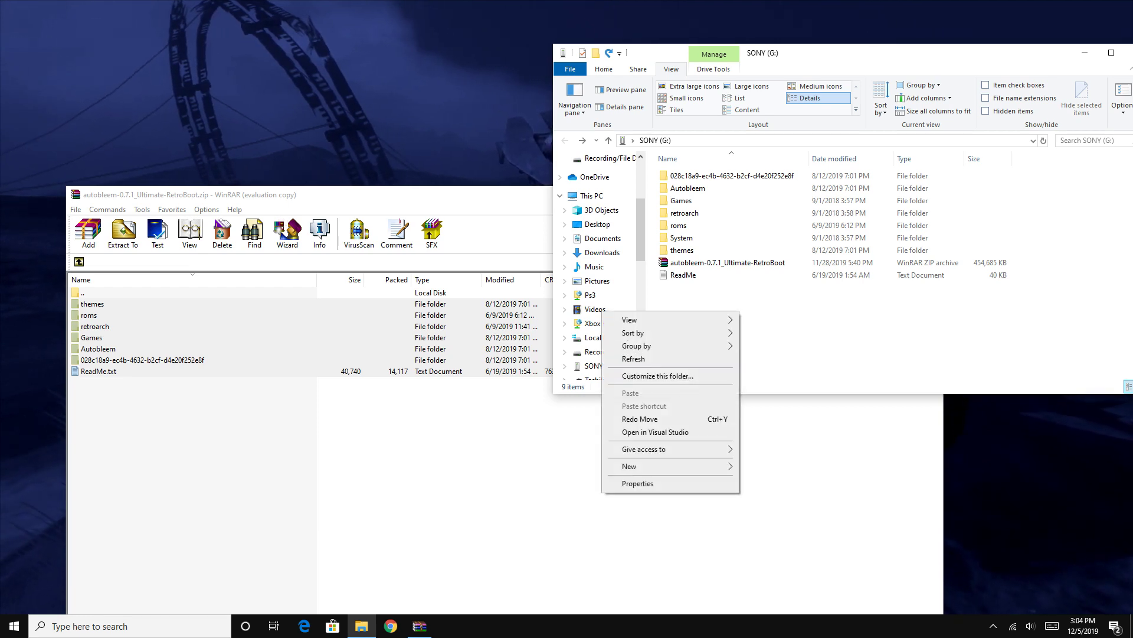
left_click(667, 484)
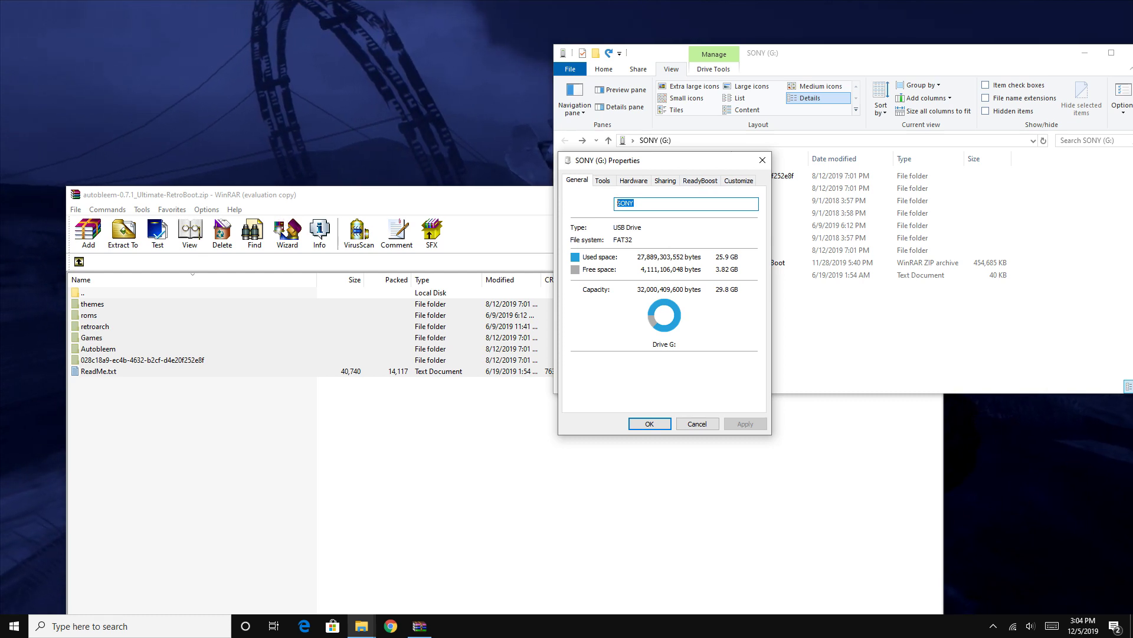
key("Escape")
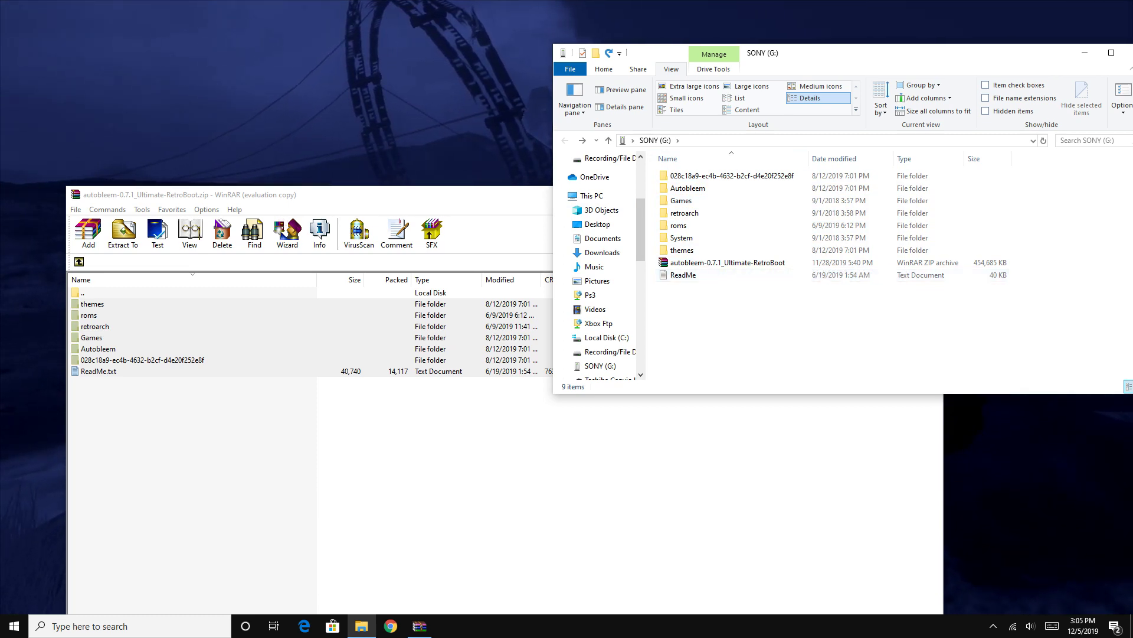
Compare the items in the SONY (G:) drive's root with the contents of the autobleem-0.7.1_Ultimate-RetroBoot archive.
left_click_drag(764, 294, 732, 165)
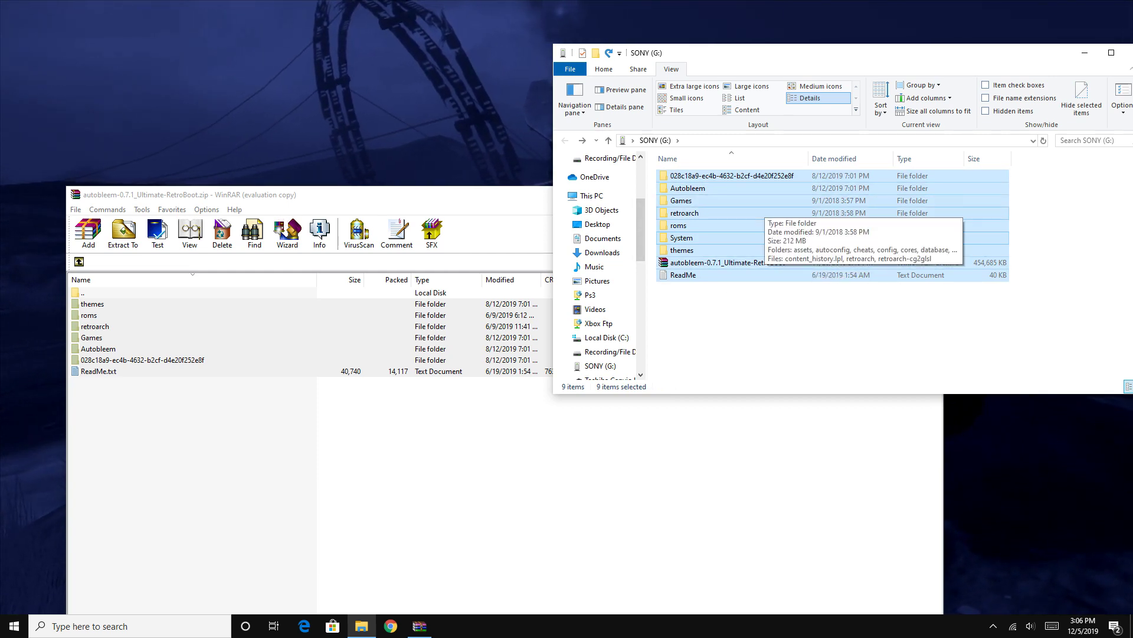
left_click(756, 213)
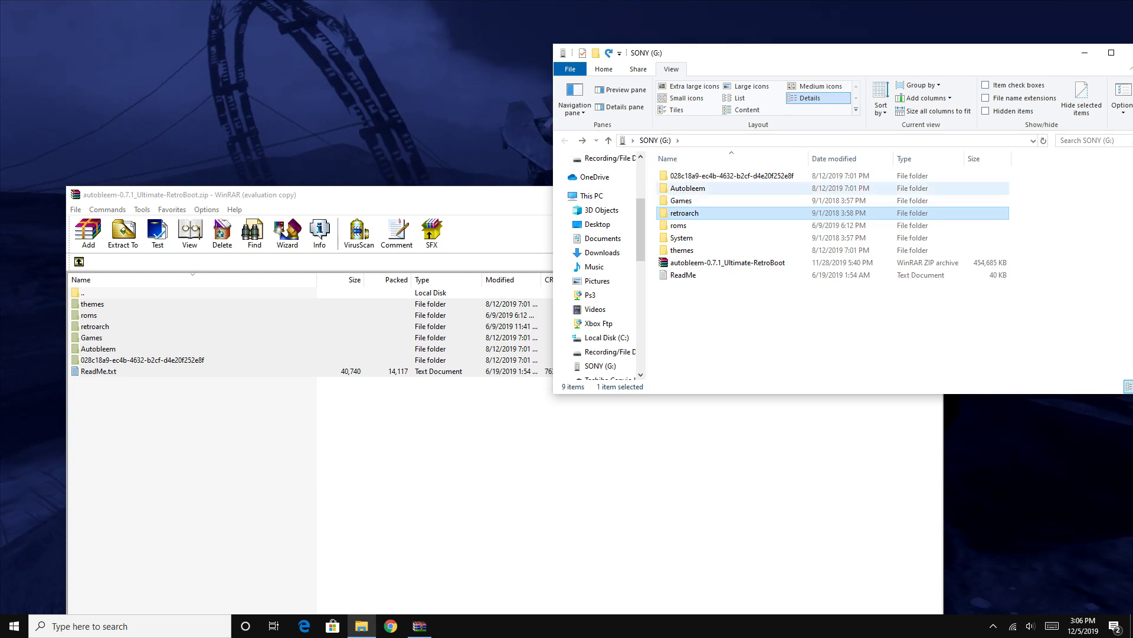
left_click_drag(126, 415, 113, 308)
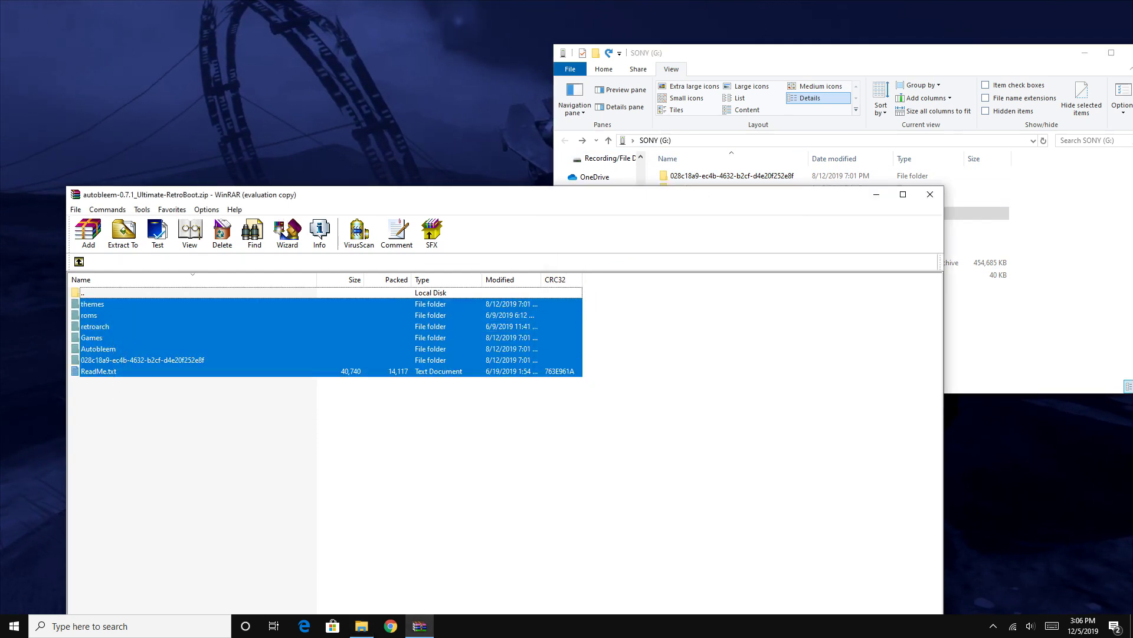
left_click_drag(767, 53, 684, 75)
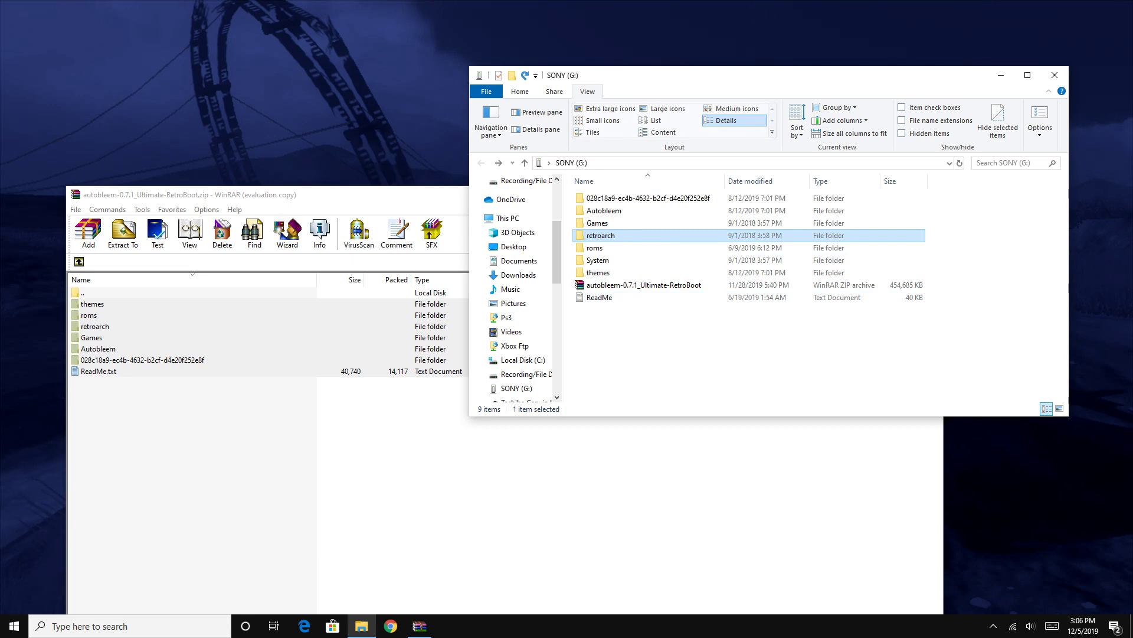
Look through the game folders inside the SONY drive's Games folder, and return to the drive's root.
key("Up")
key("Up")
key("Down")
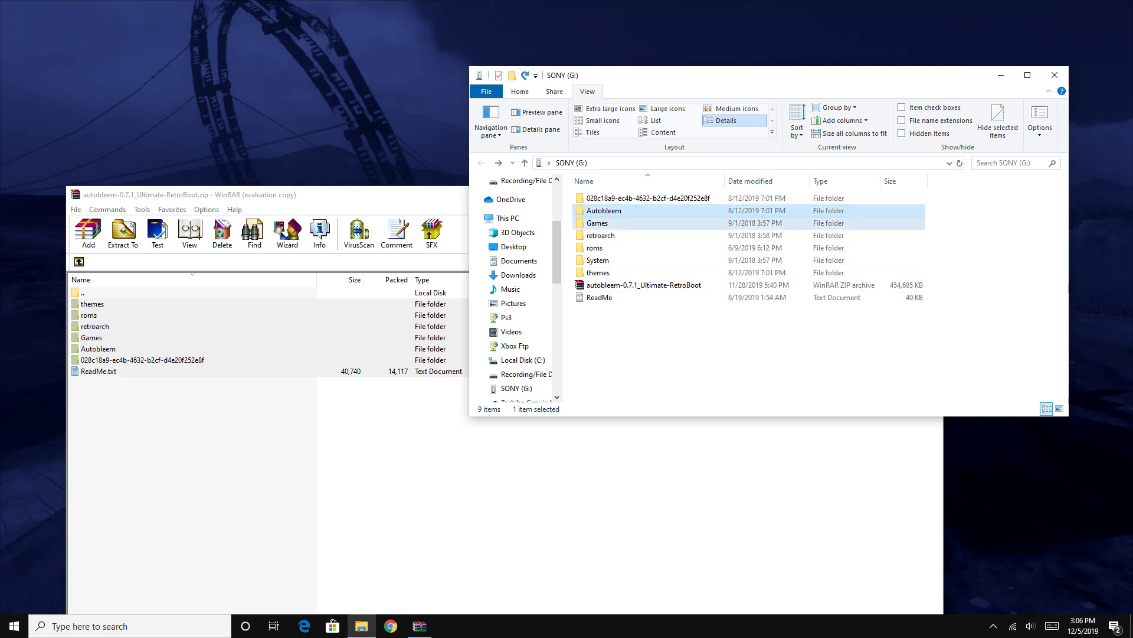
key("Return")
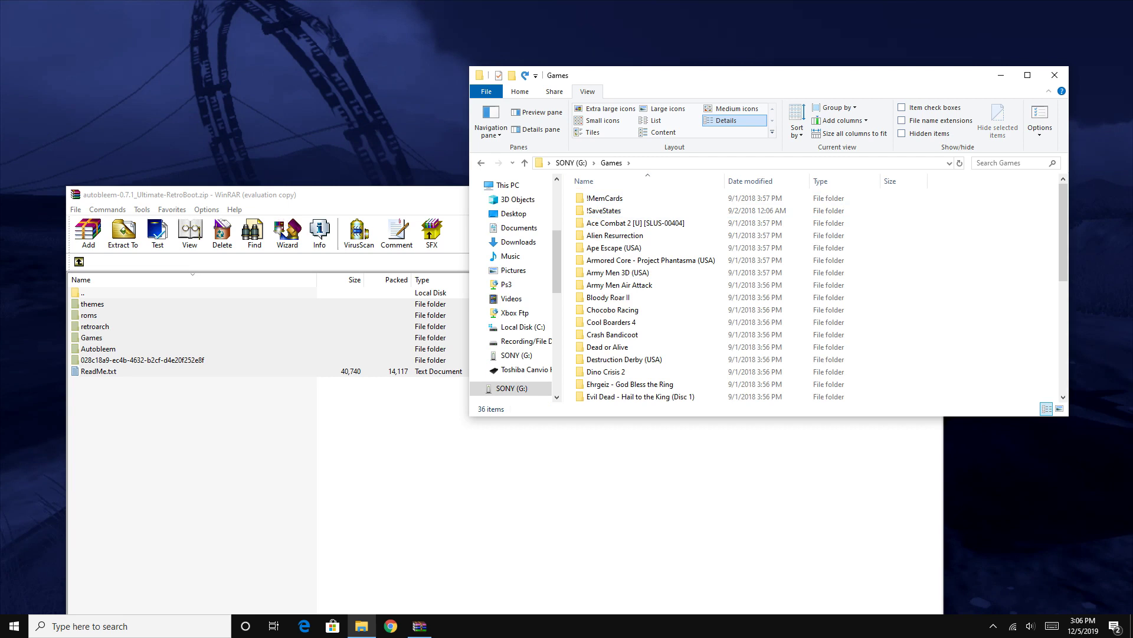
left_click_drag(1064, 236, 1063, 333)
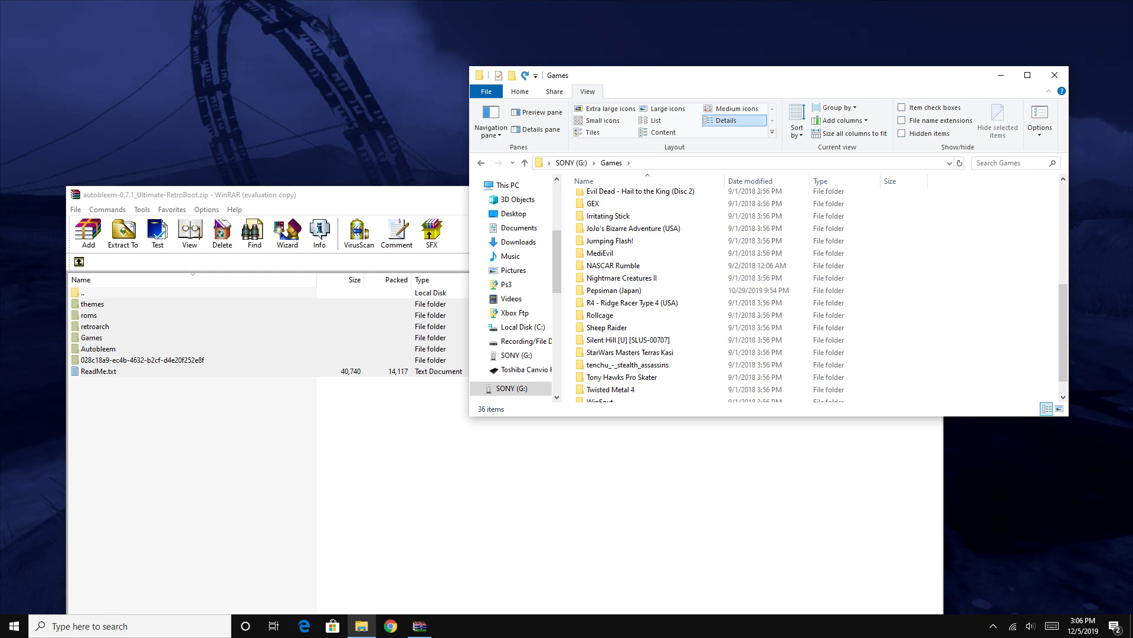
key("alt+Left")
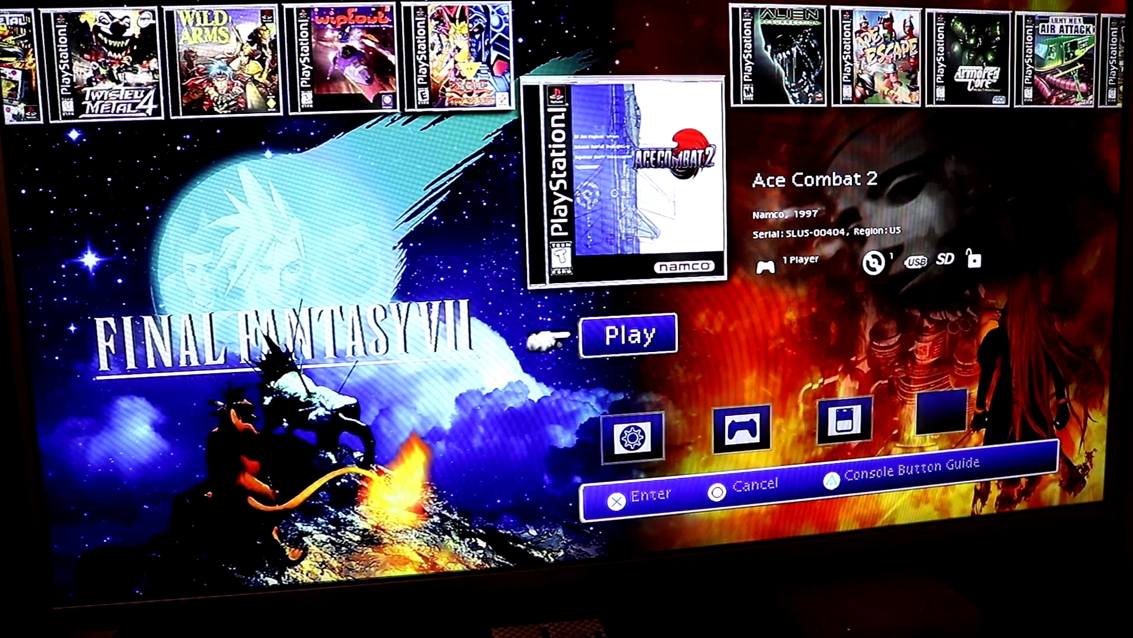
key("Right")
key("Right")
key("Right")
key("Right")
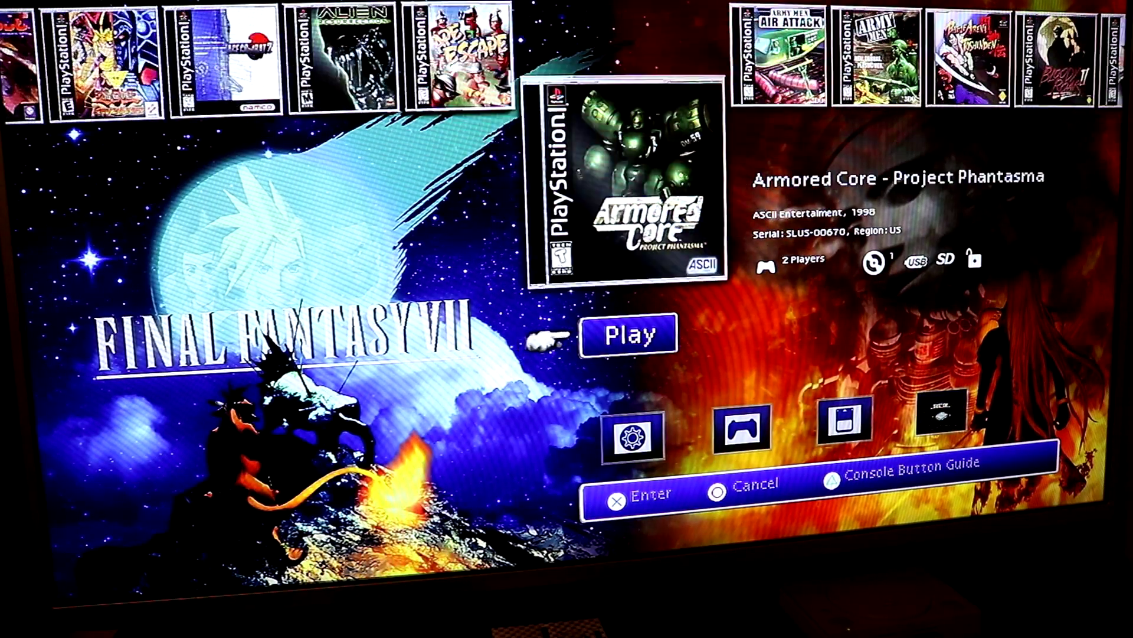
key("Right")
key("Right")
key("Right")
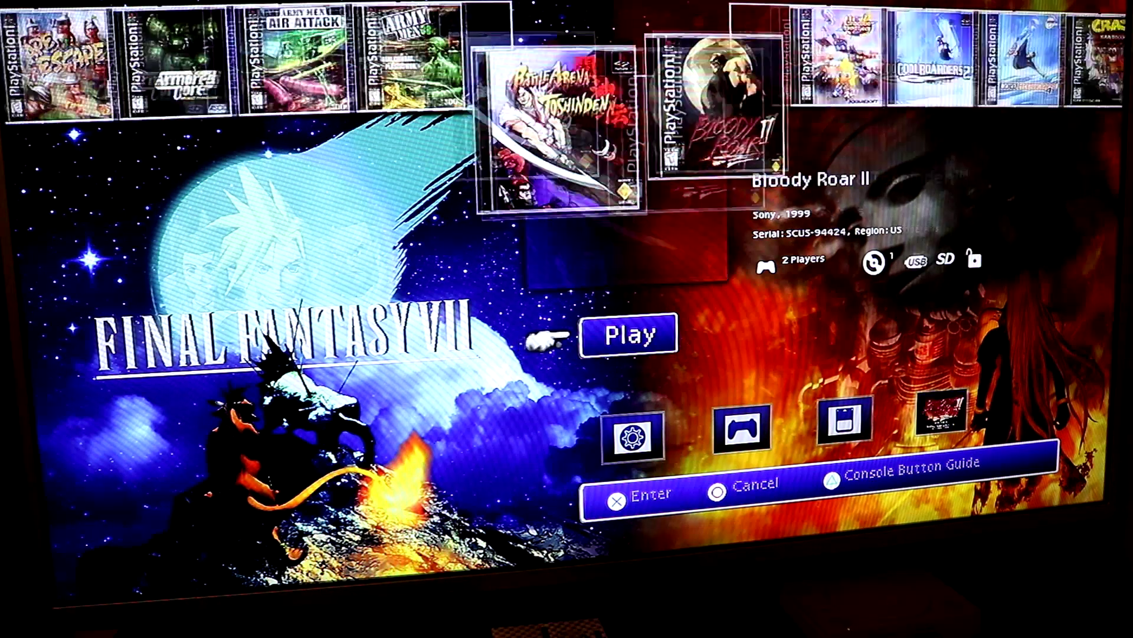
key("Right")
key("Right")
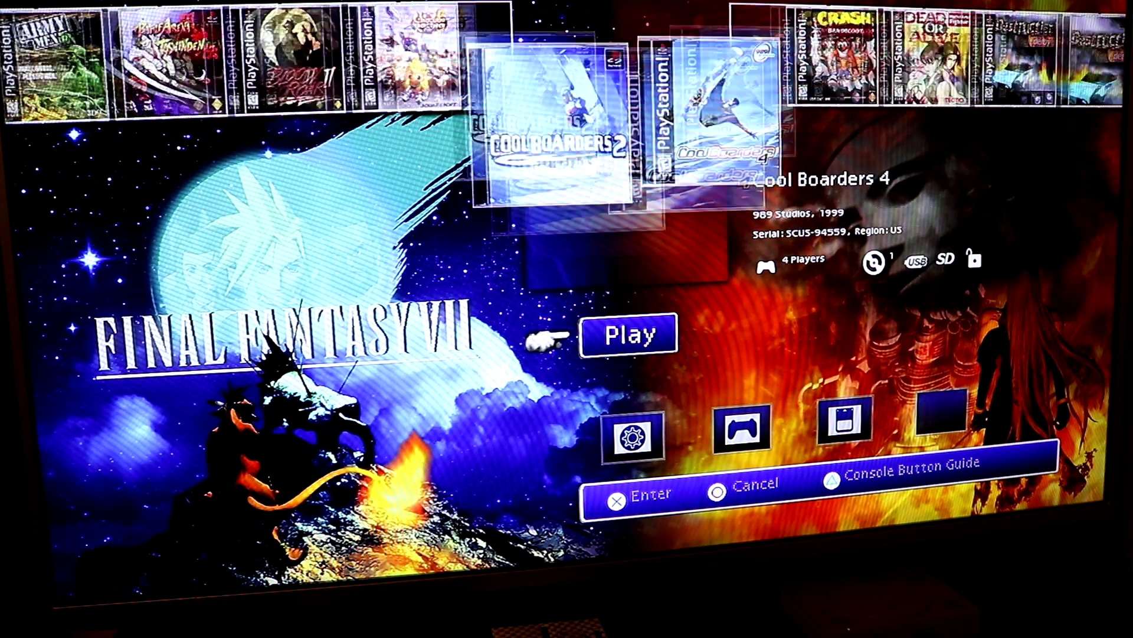
key("Right")
key("Right")
key("Right")
key("Right")
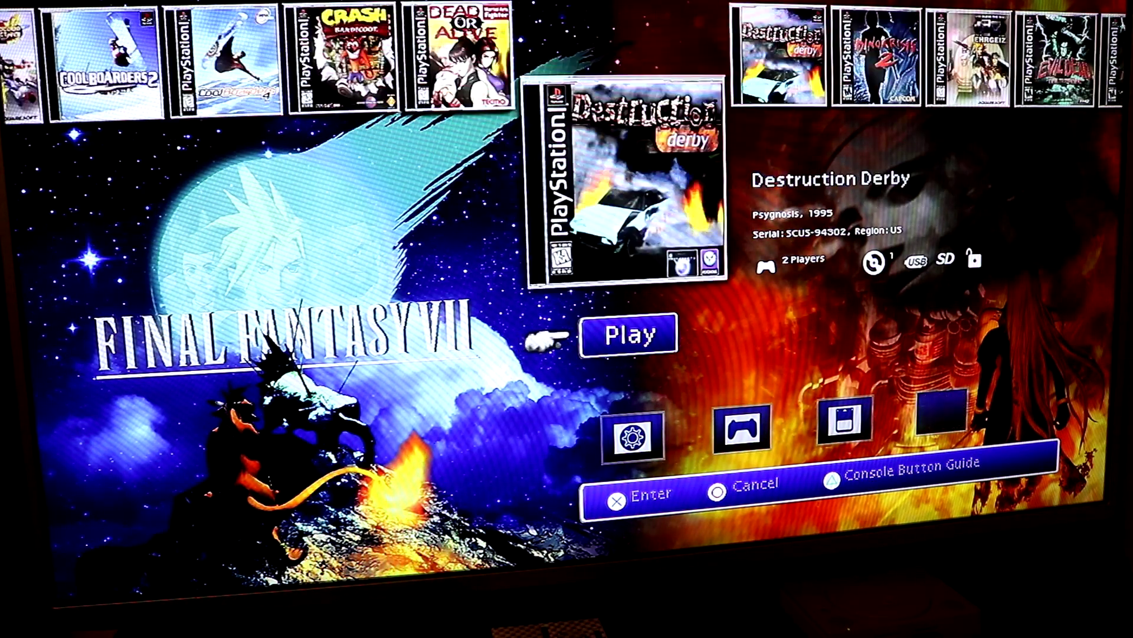
key("Right")
key("Right")
key("Right")
key("Right")
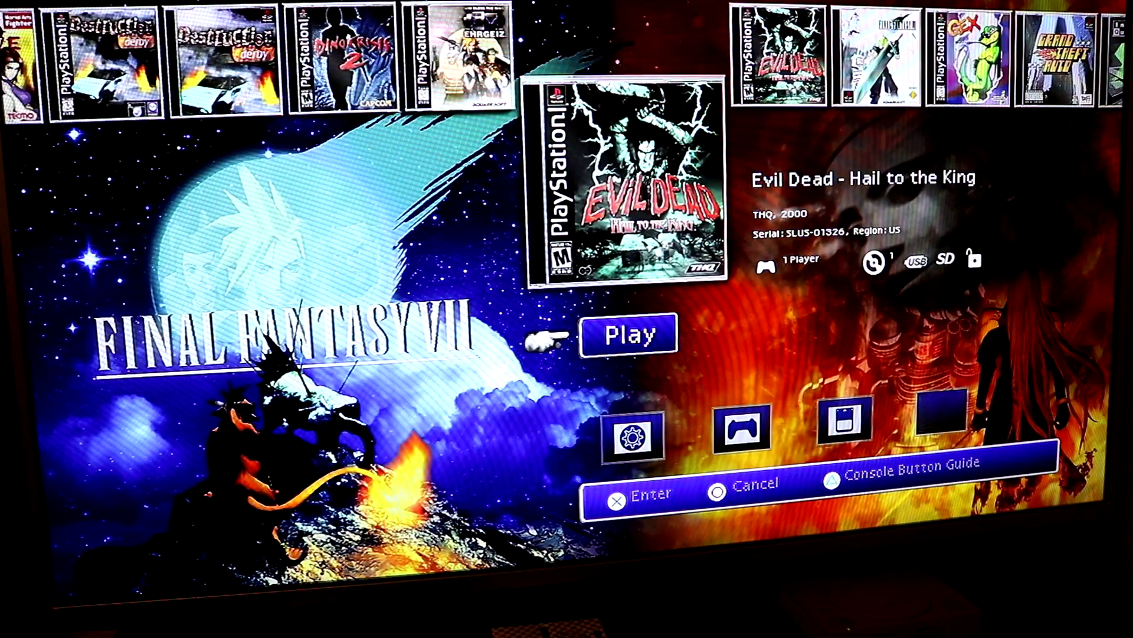
key("Right")
key("Right")
key("Right")
key("Right")
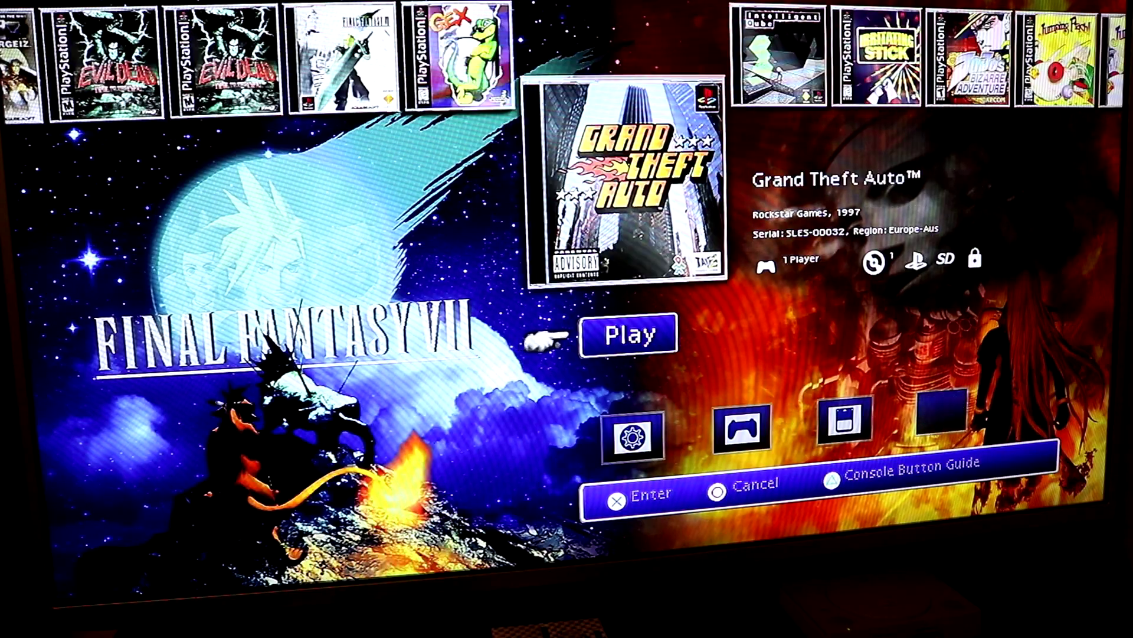
key("Right")
key("Right")
key("Right")
key("Right")
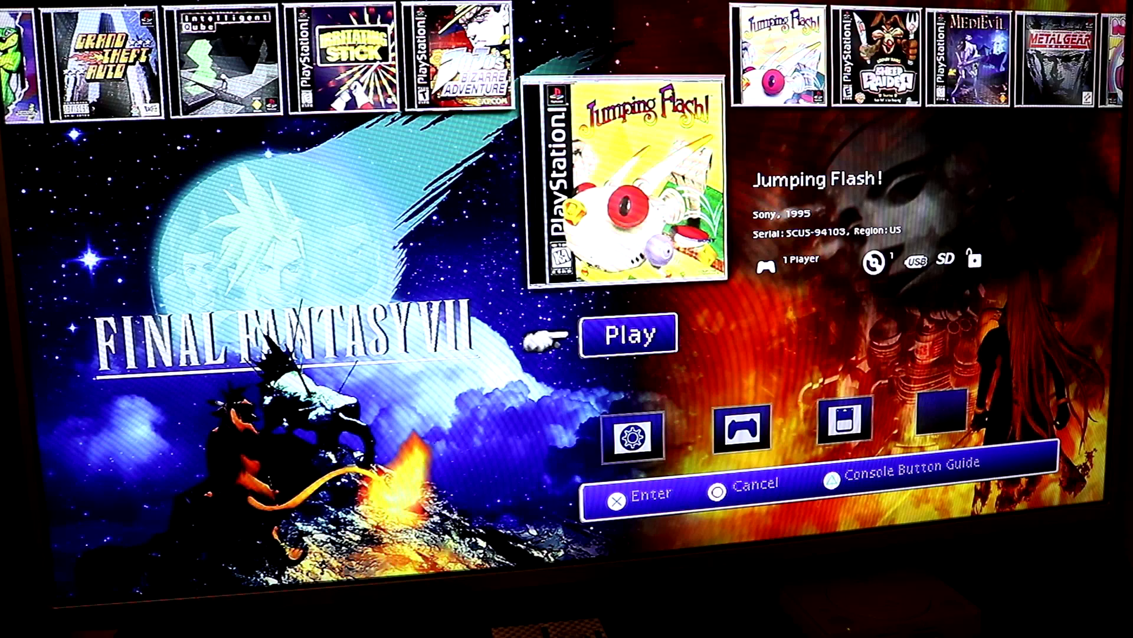